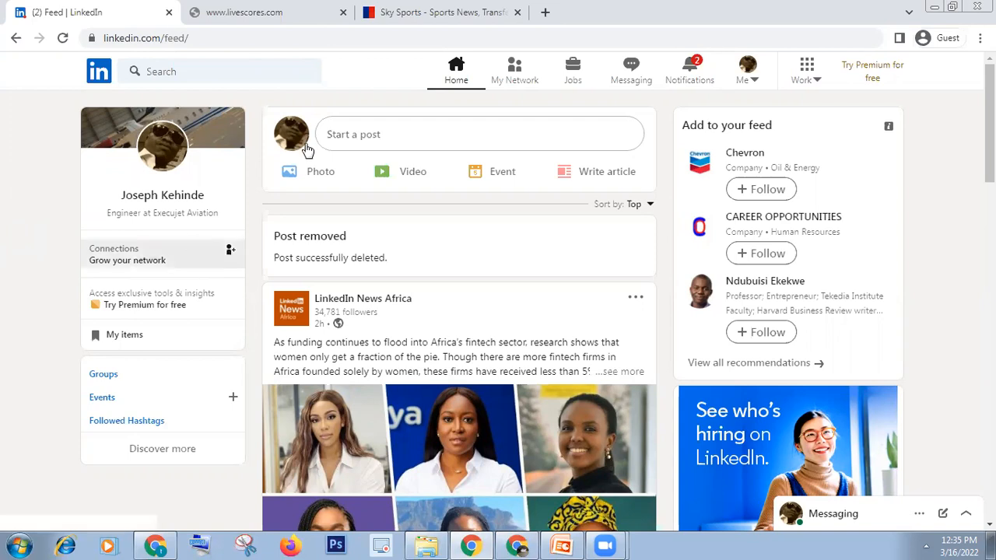
# Start a new post and attach the 'md' image as its photo.
pyautogui.click(372, 136)
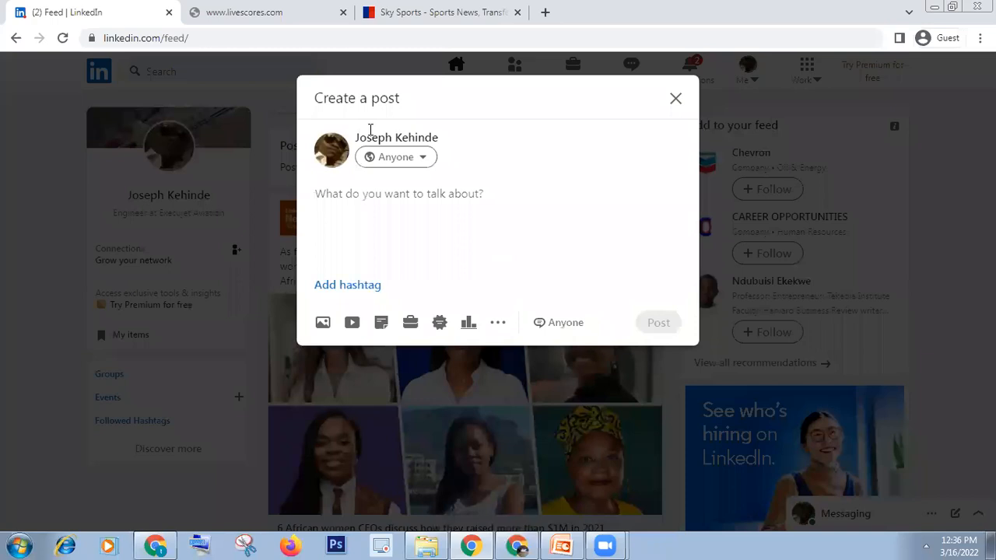
pyautogui.click(325, 322)
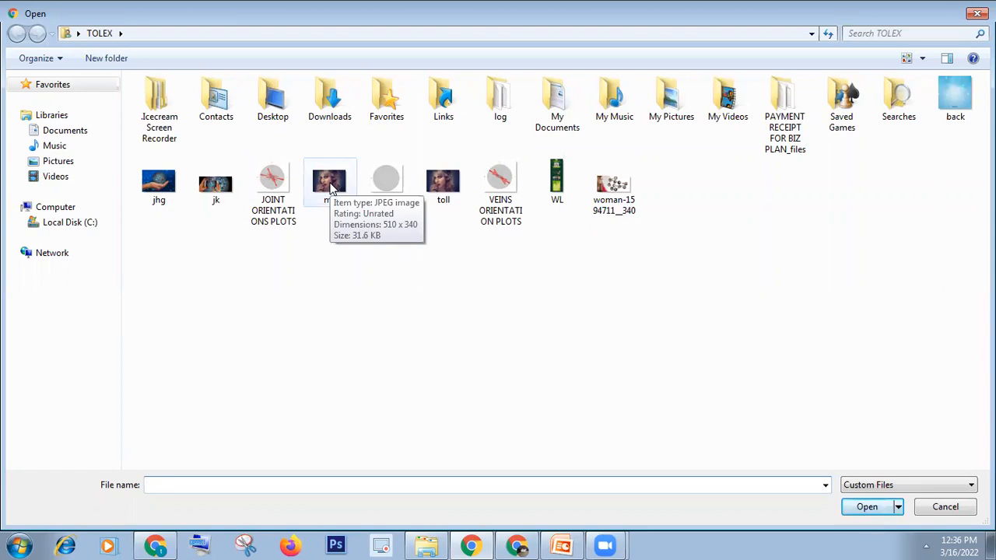
pyautogui.write('md')
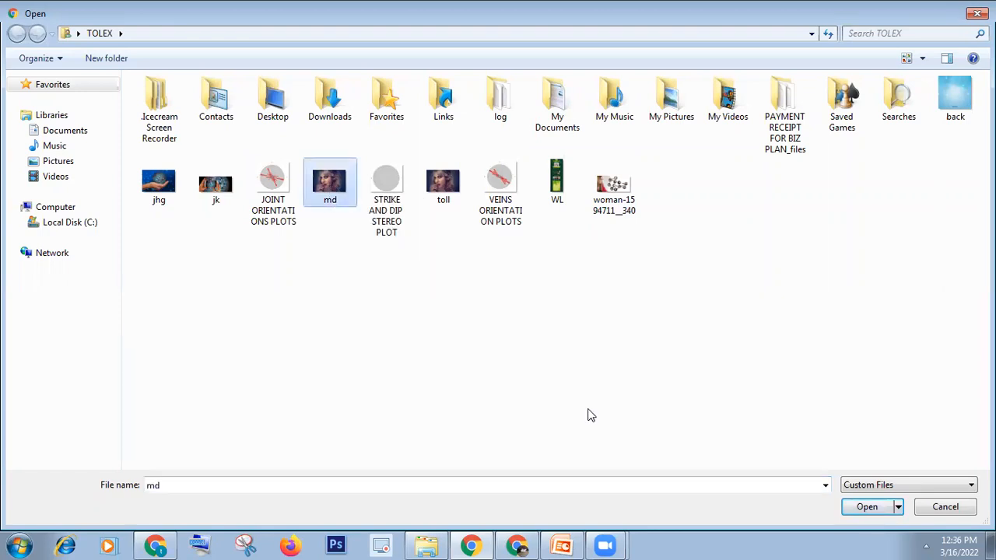
pyautogui.press('Return')
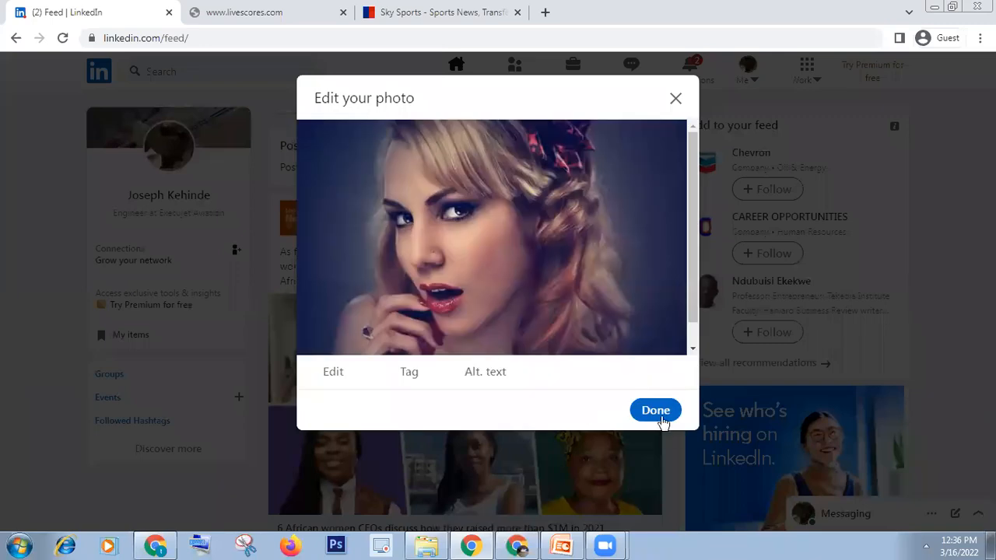
pyautogui.click(661, 419)
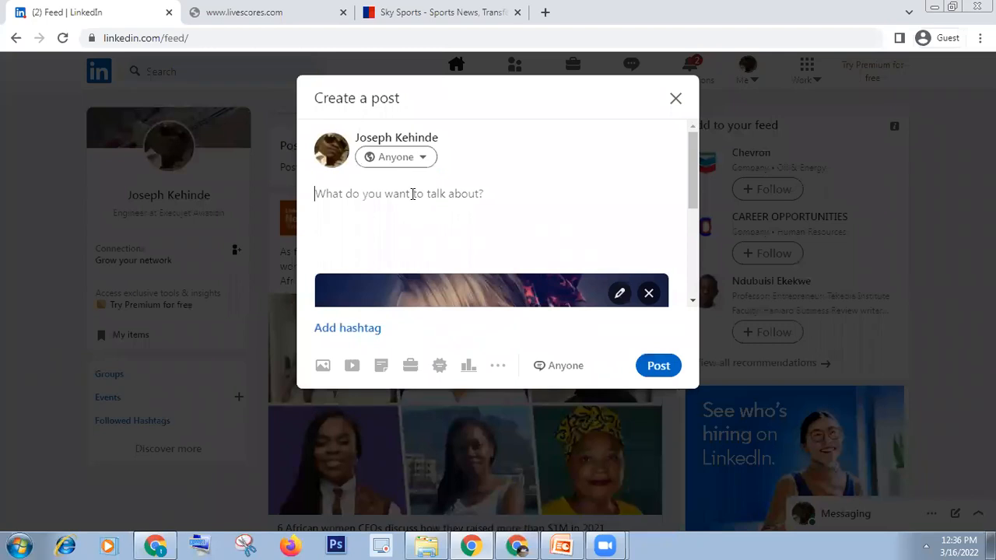
# Write 'Hello! this is my first LinkedIn post', fixing the LinkedIn spelling, and publish it.
pyautogui.write('He')
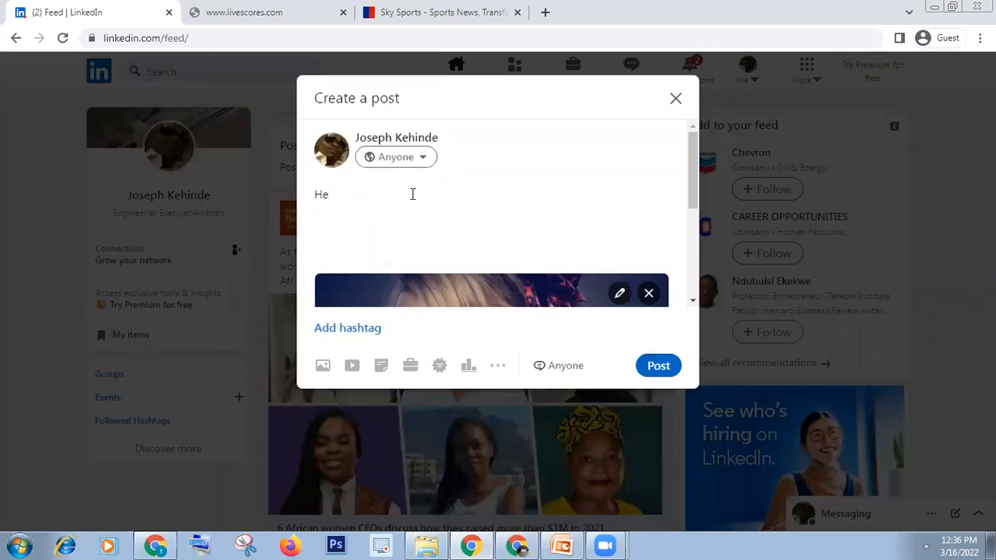
pyautogui.write('llo! this is my first linkedIn p')
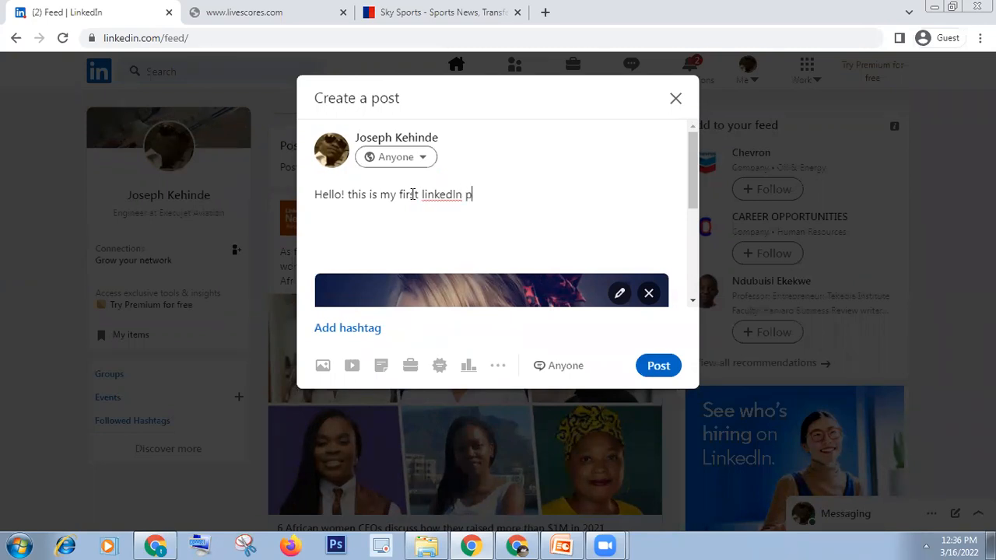
pyautogui.write('ost')
pyautogui.rightClick(448, 196)
pyautogui.click(480, 206)
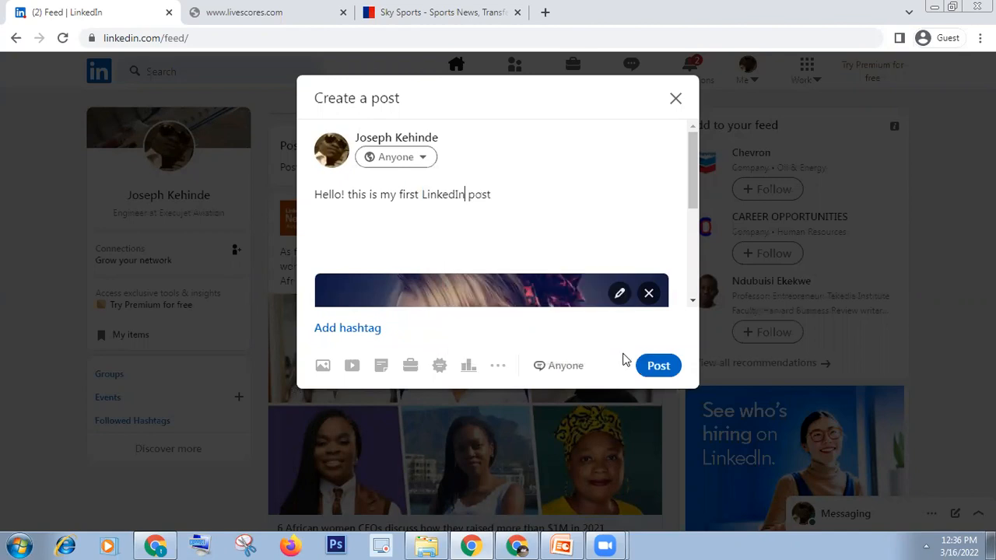
pyautogui.click(656, 365)
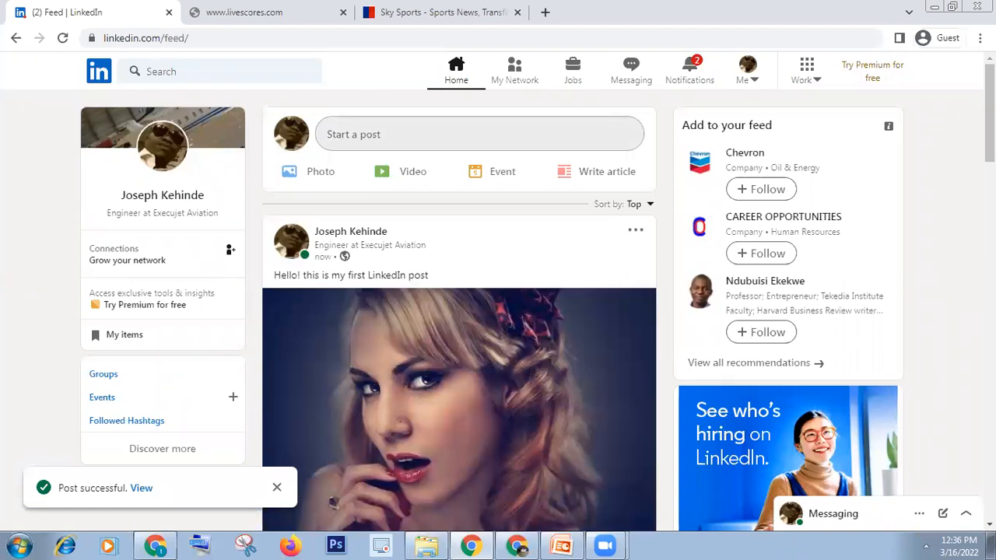
pyautogui.scroll(-2, 498, 312)
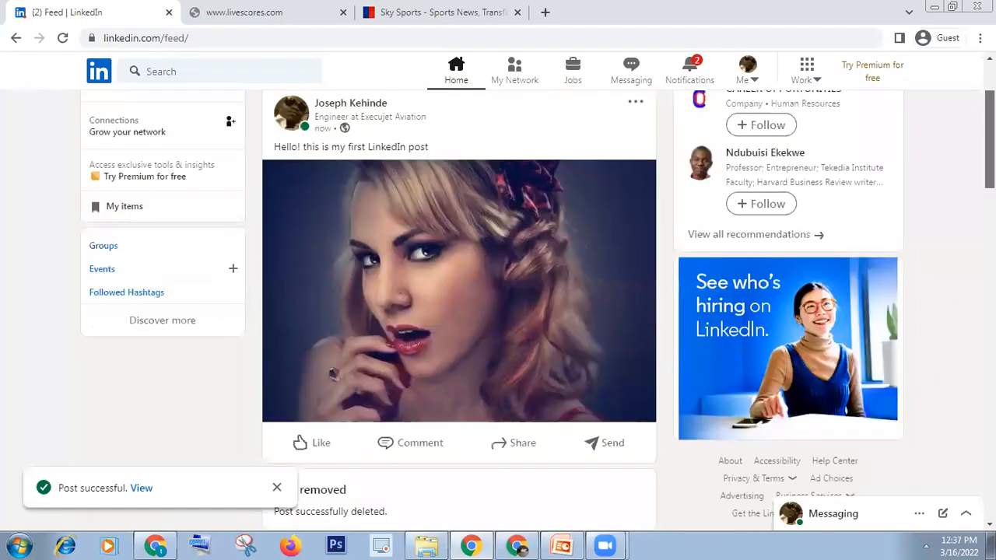
pyautogui.moveTo(990, 140); pyautogui.dragTo(990, 137)
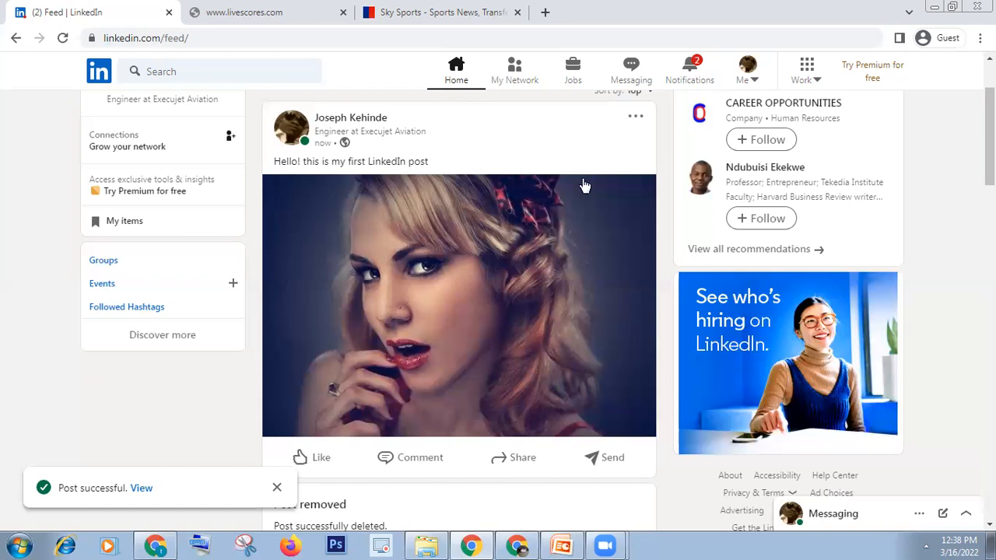
# Delete the new photo post from its options menu and confirm the deletion.
pyautogui.click(636, 119)
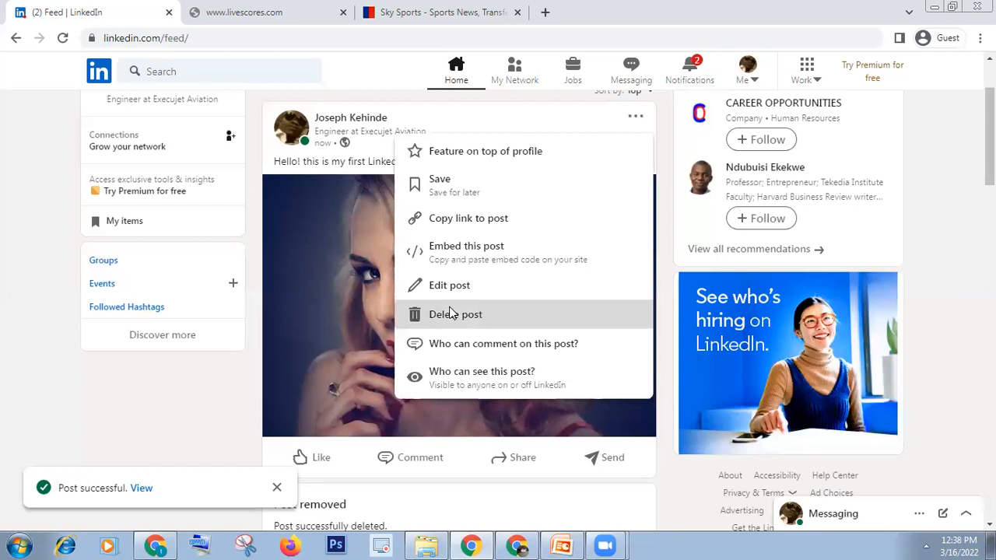
pyautogui.click(450, 314)
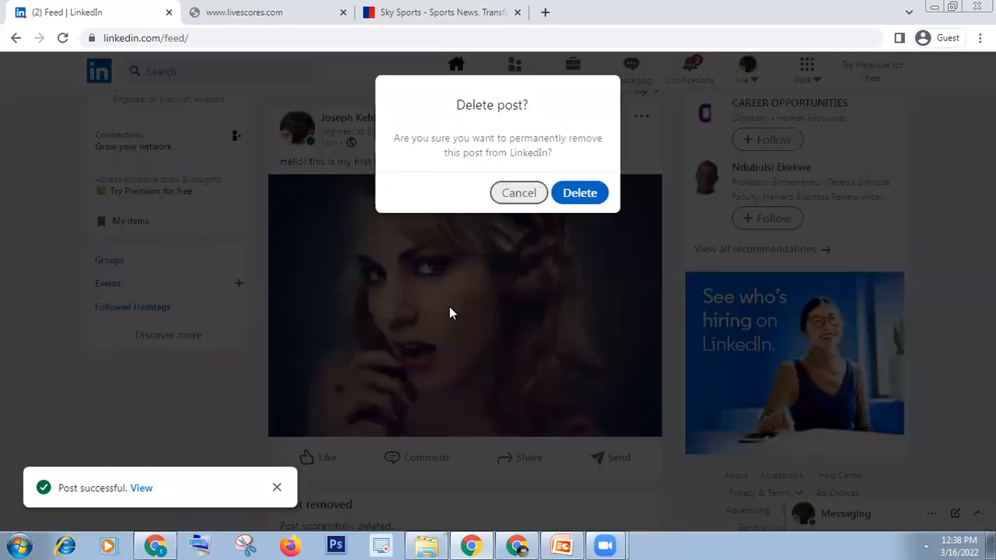
pyautogui.click(568, 201)
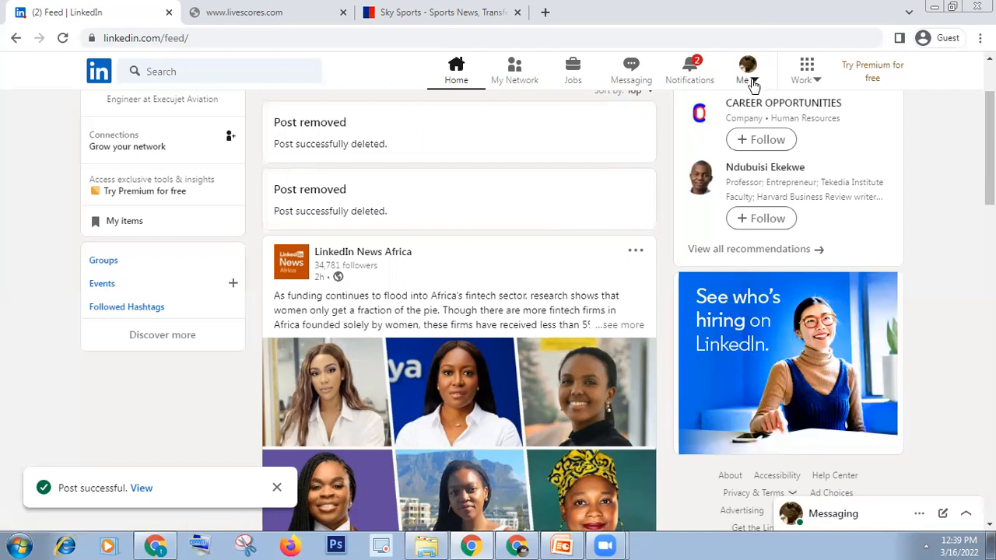
# Choose Create a Company Page from the Work panel to reach the page-type screen.
pyautogui.click(807, 72)
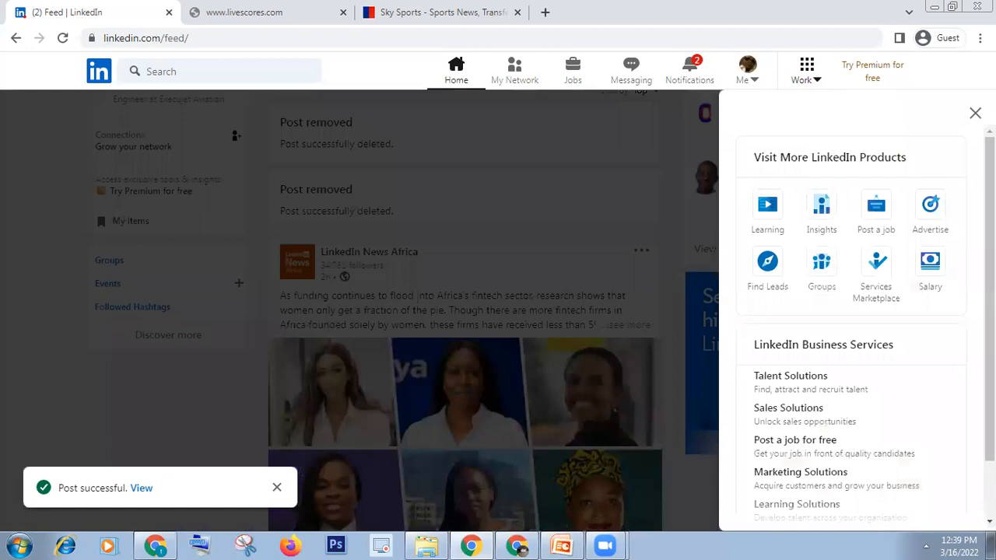
pyautogui.scroll(-1, 851, 311)
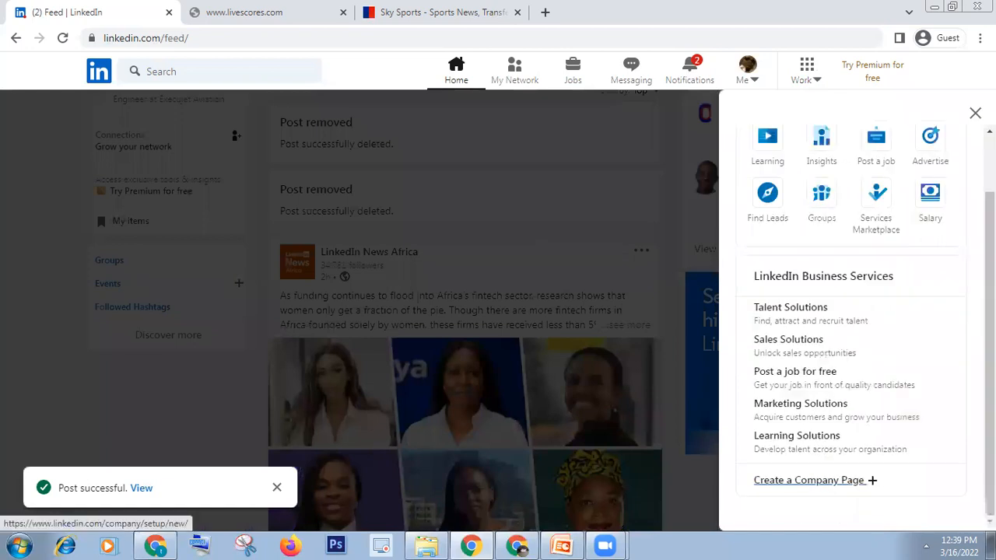
pyautogui.click(810, 481)
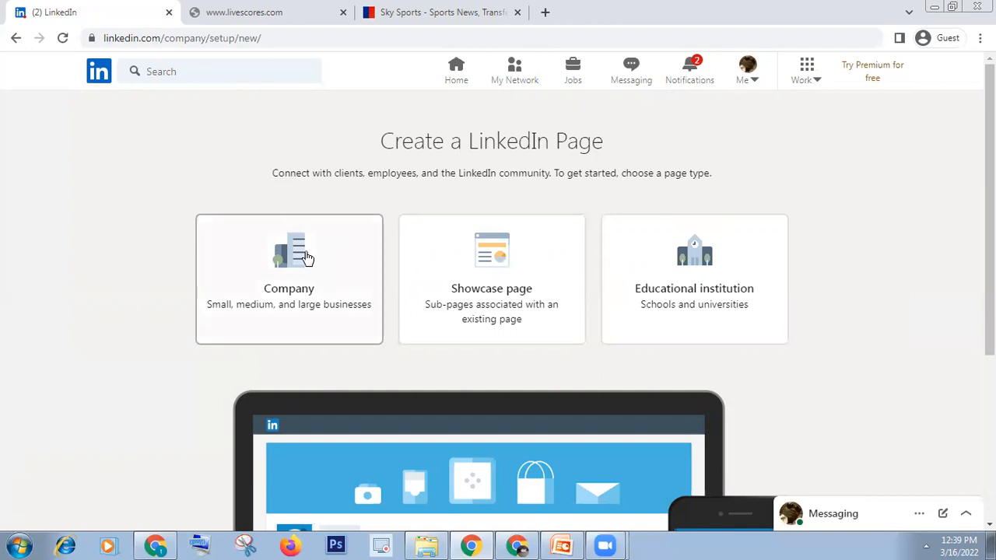
# Choose the Company page type and replace the company name with 'Clothingme'.
pyautogui.click(285, 263)
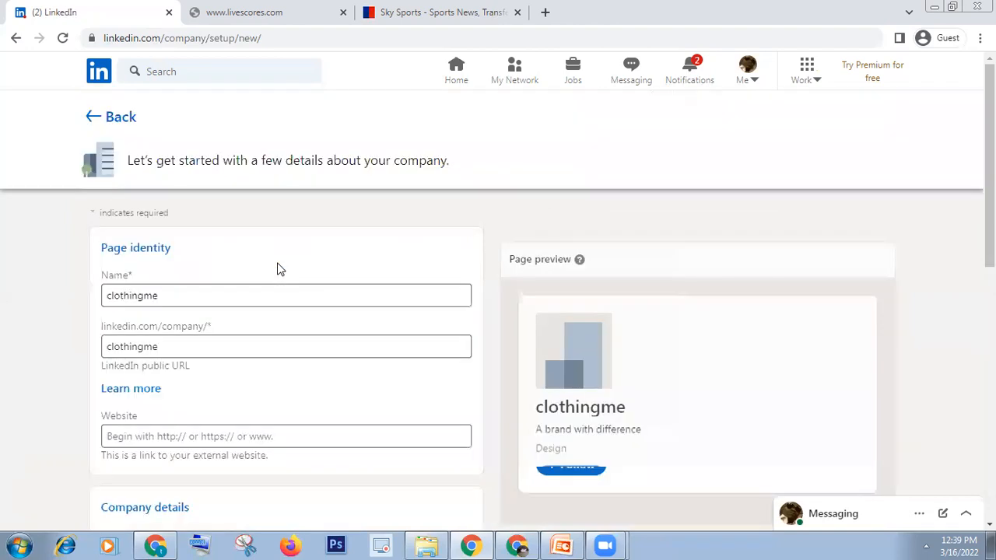
pyautogui.click(191, 292)
pyautogui.press('BackSpace')
pyautogui.press('BackSpace')
pyautogui.press('BackSpace')
pyautogui.press('BackSpace')
pyautogui.press('BackSpace')
pyautogui.press('BackSpace')
pyautogui.press('BackSpace')
pyautogui.press('BackSpace')
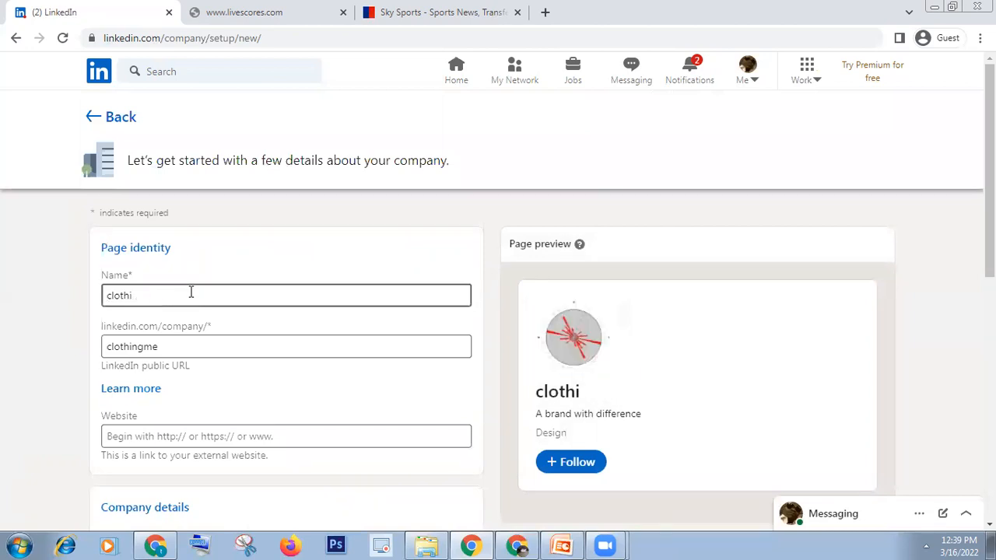
pyautogui.press('BackSpace')
pyautogui.press('BackSpace')
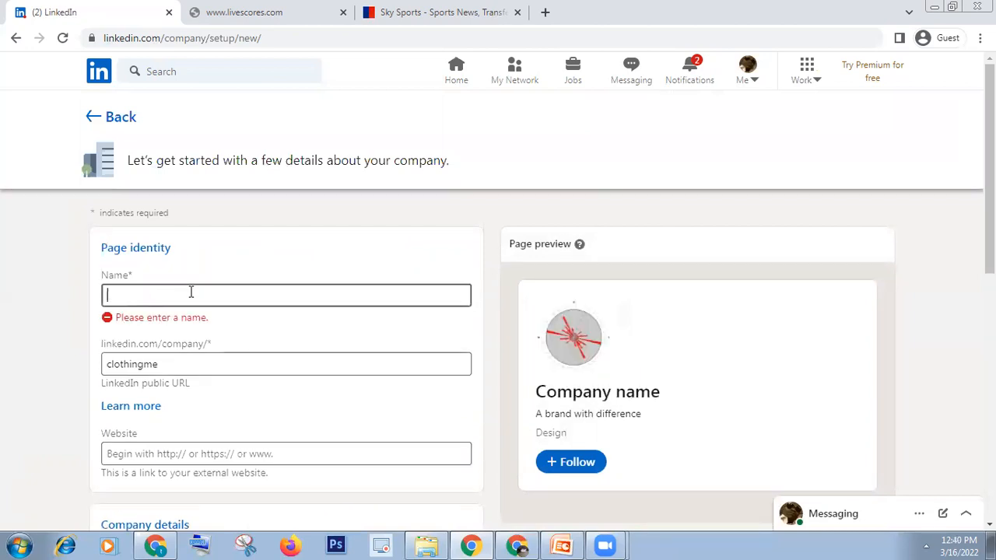
pyautogui.write('C')
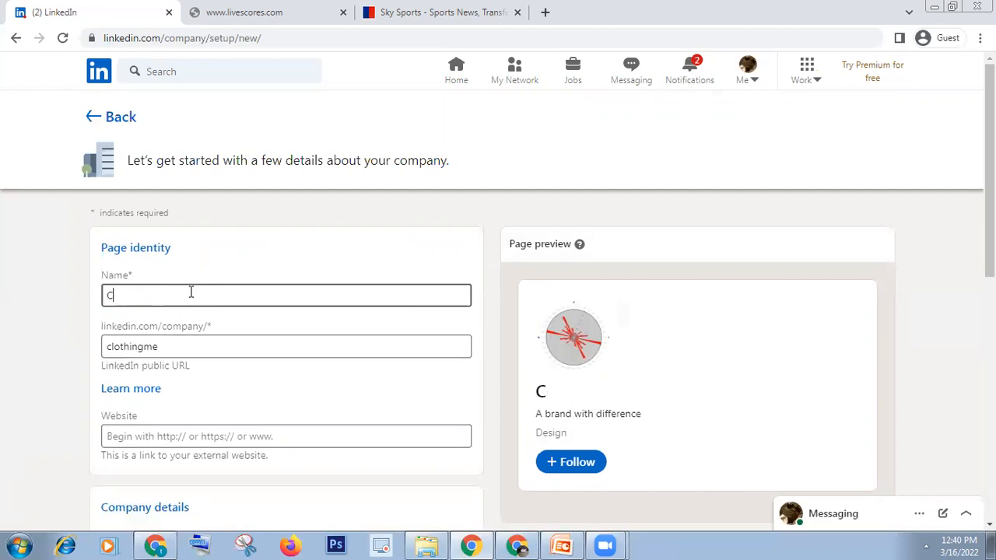
pyautogui.write('lothin')
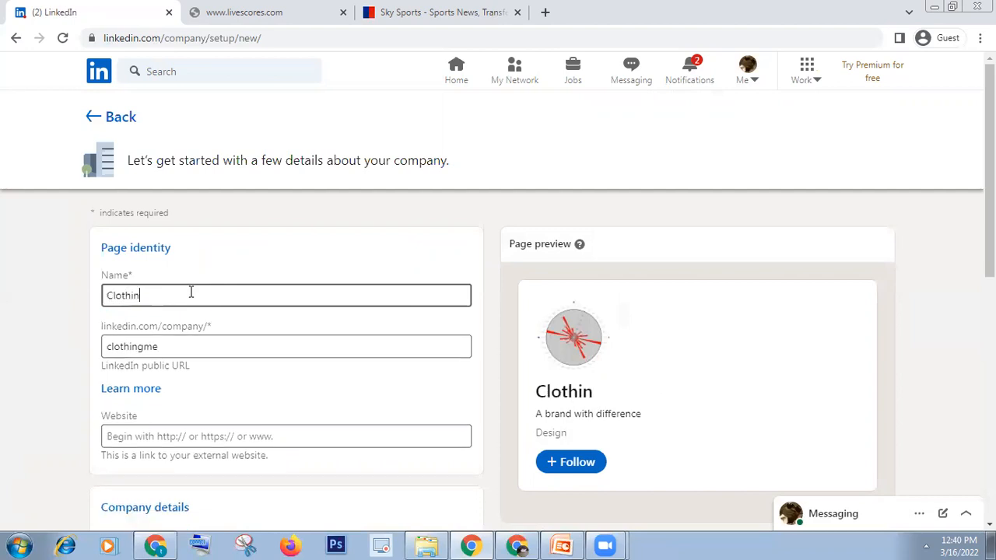
pyautogui.write('gme')
# Remove the stray space so the public URL reads clothingme, clearing the invalid-character error.
pyautogui.click(181, 342)
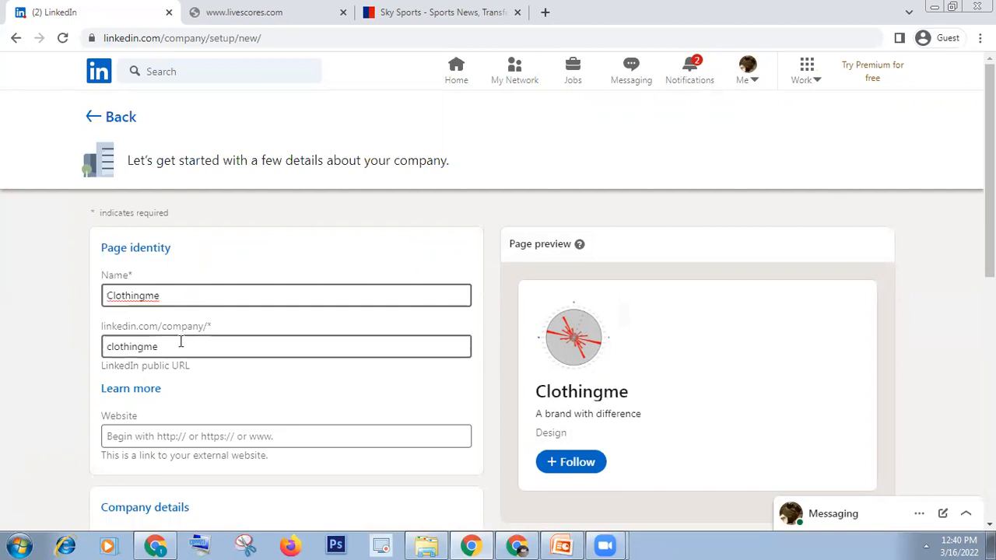
pyautogui.moveTo(114, 341); pyautogui.dragTo(98, 345)
pyautogui.click(170, 346)
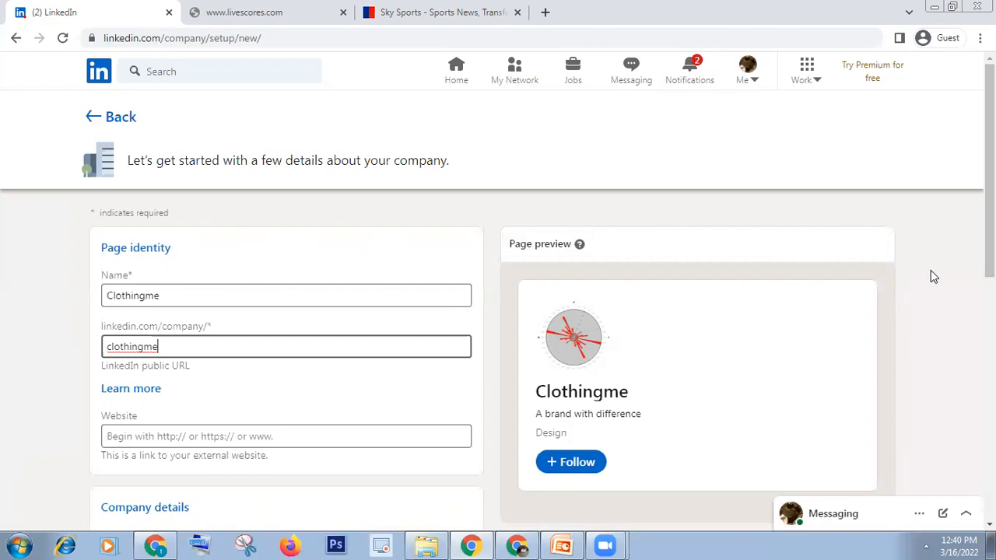
pyautogui.scroll(-2, 547, 252)
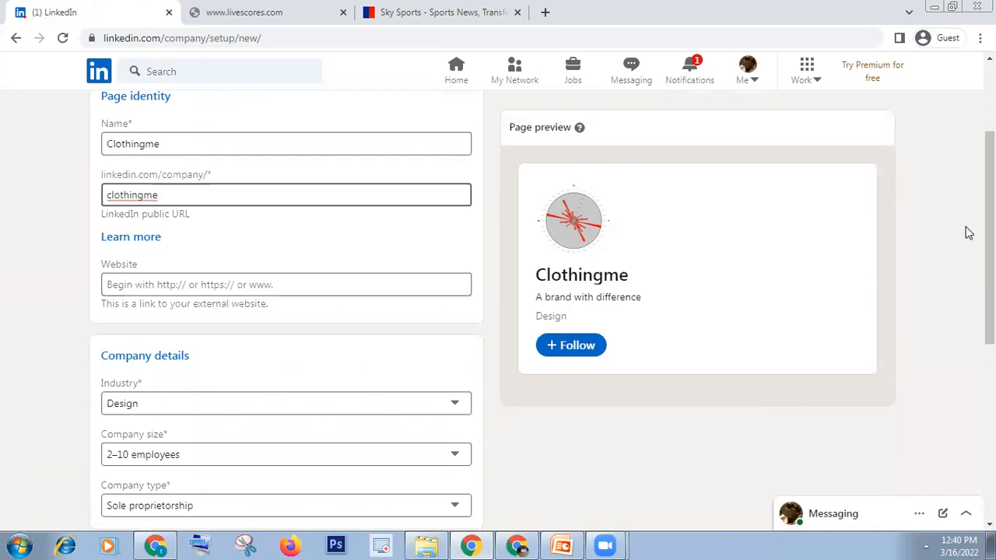
pyautogui.moveTo(990, 238); pyautogui.dragTo(990, 253)
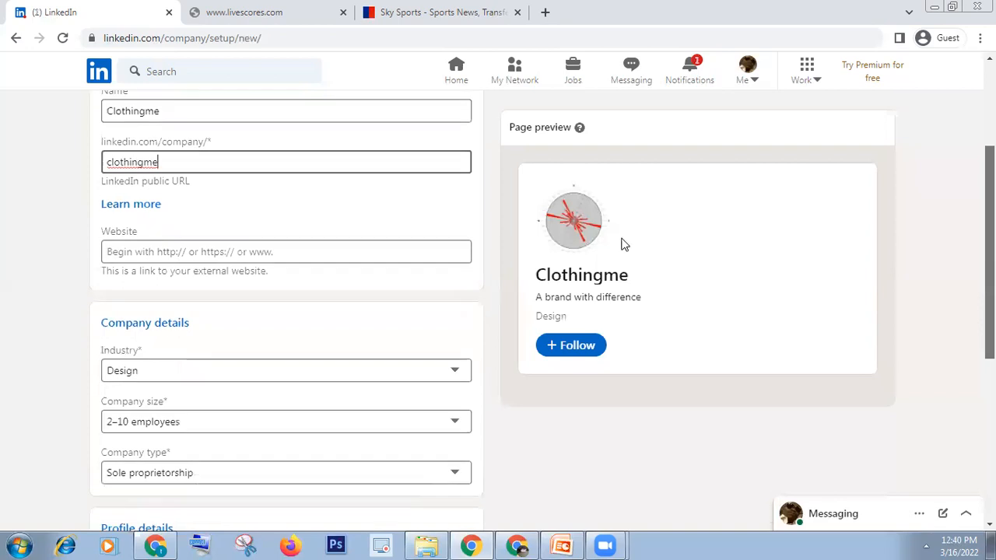
pyautogui.click(147, 163)
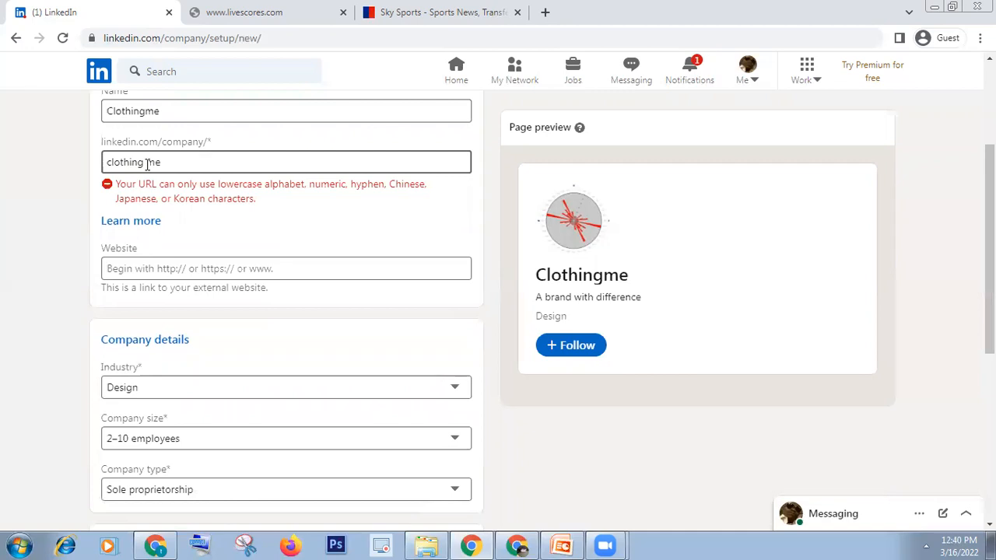
pyautogui.press('BackSpace')
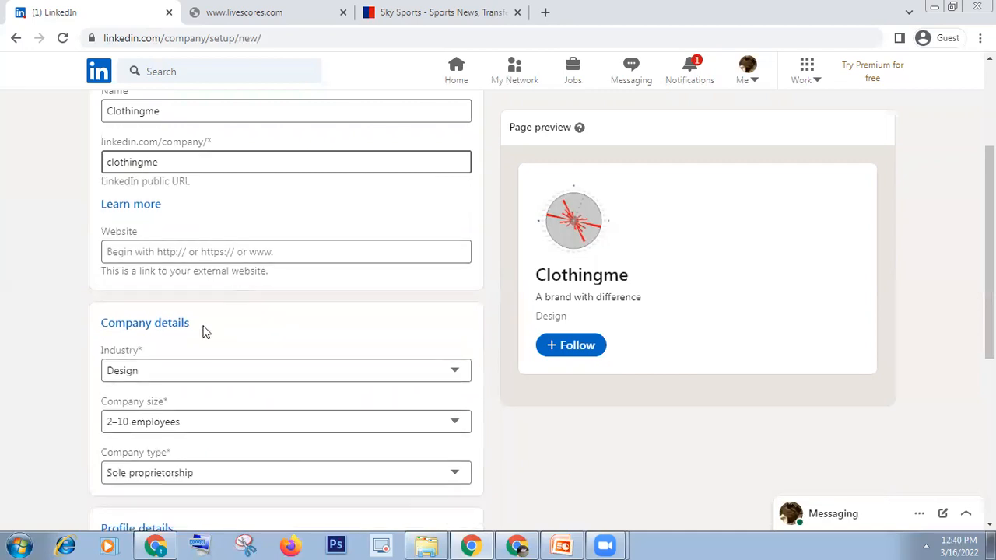
pyautogui.click(918, 245)
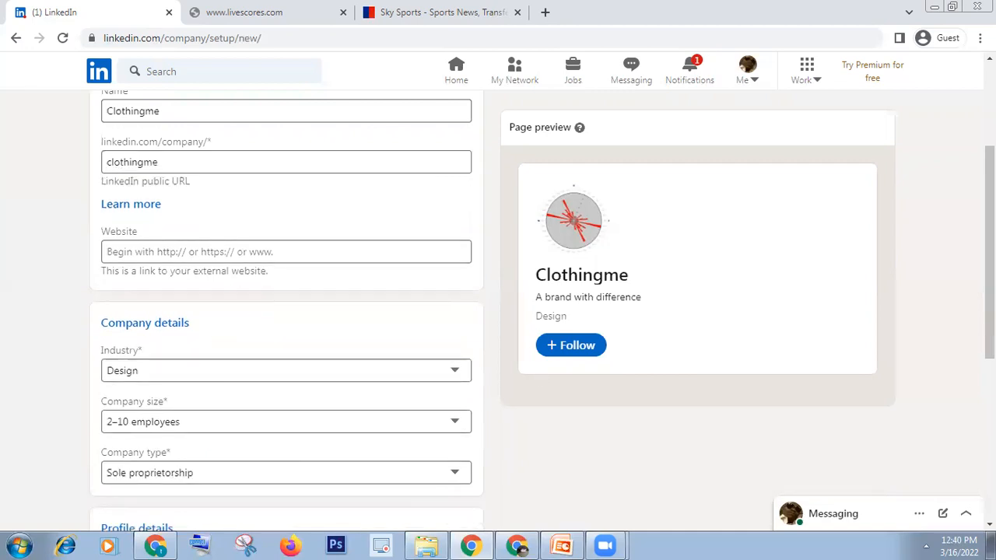
# Set company size to 11–50 employees, keeping industry Design and type Sole proprietorship.
pyautogui.scroll(-1, 348, 288)
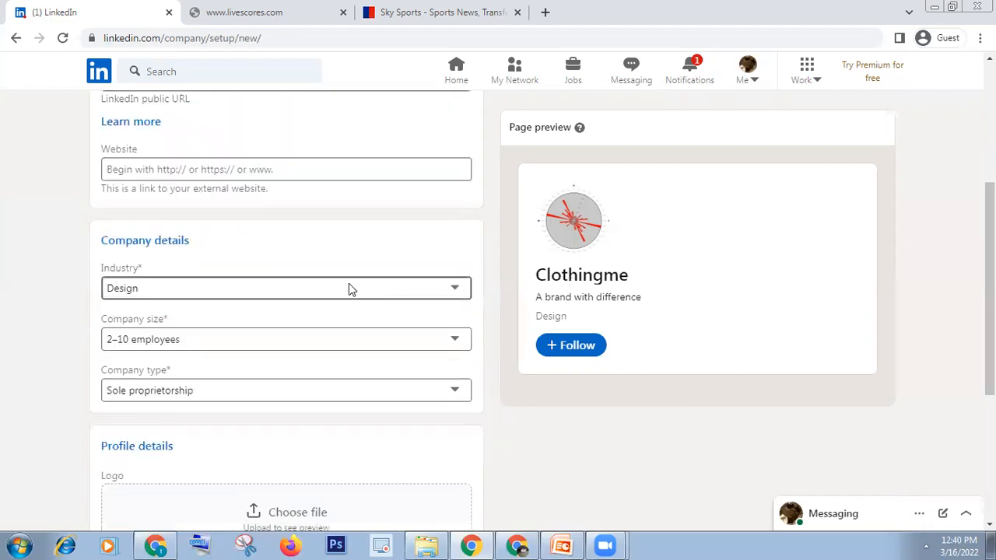
pyautogui.click(350, 288)
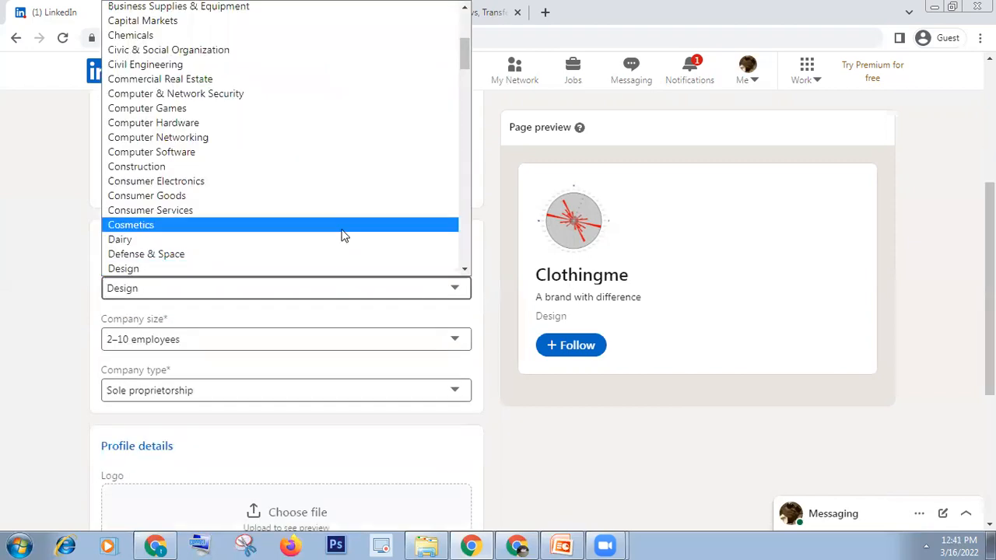
pyautogui.click(326, 269)
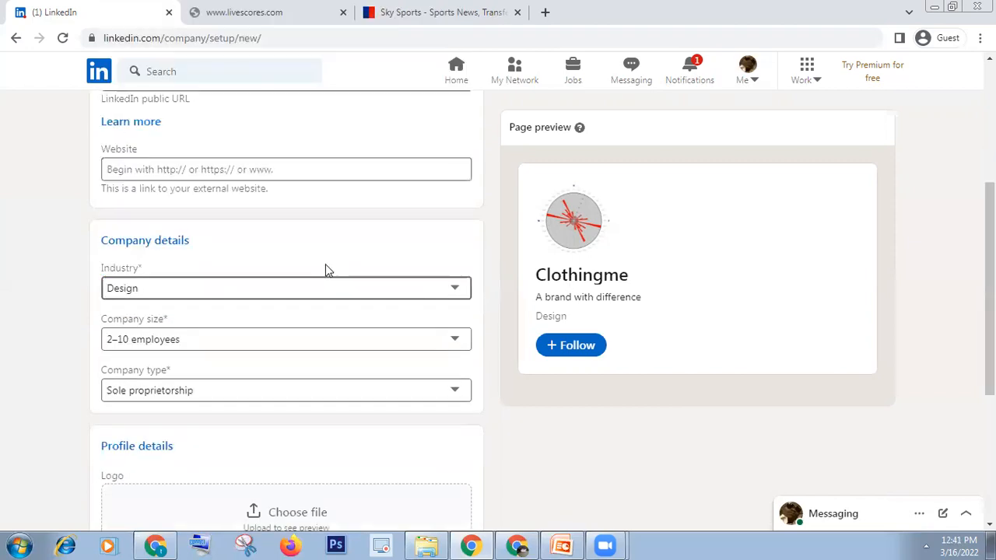
pyautogui.click(273, 340)
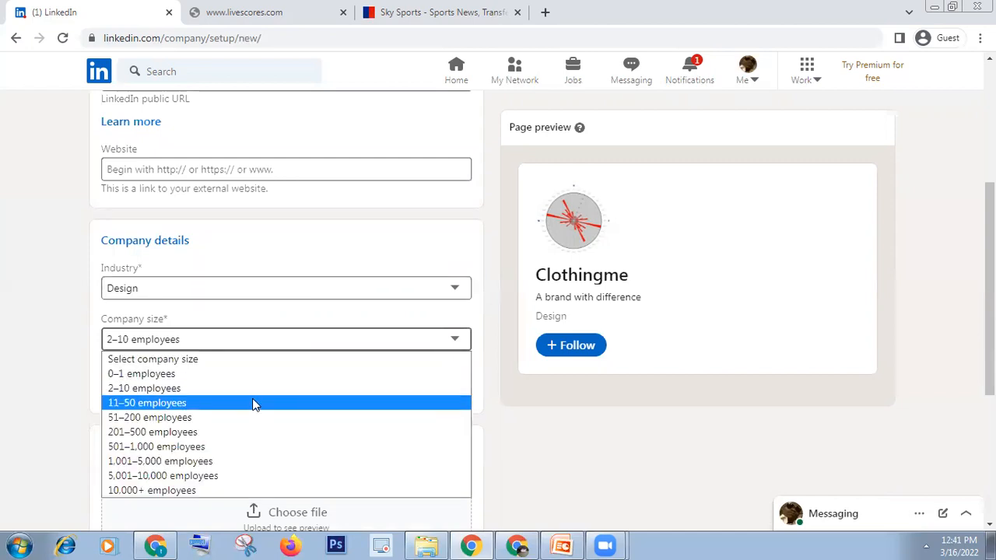
pyautogui.click(253, 403)
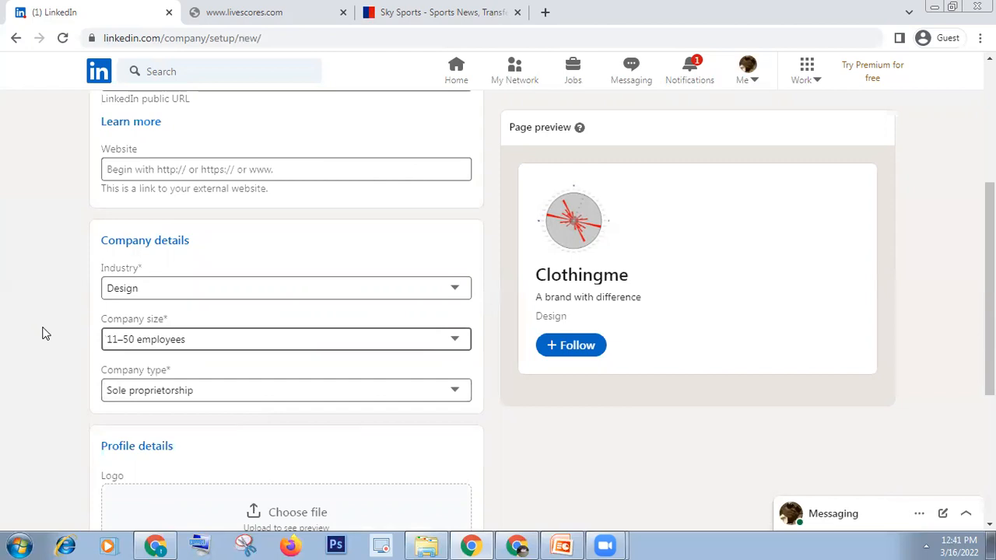
pyautogui.click(162, 394)
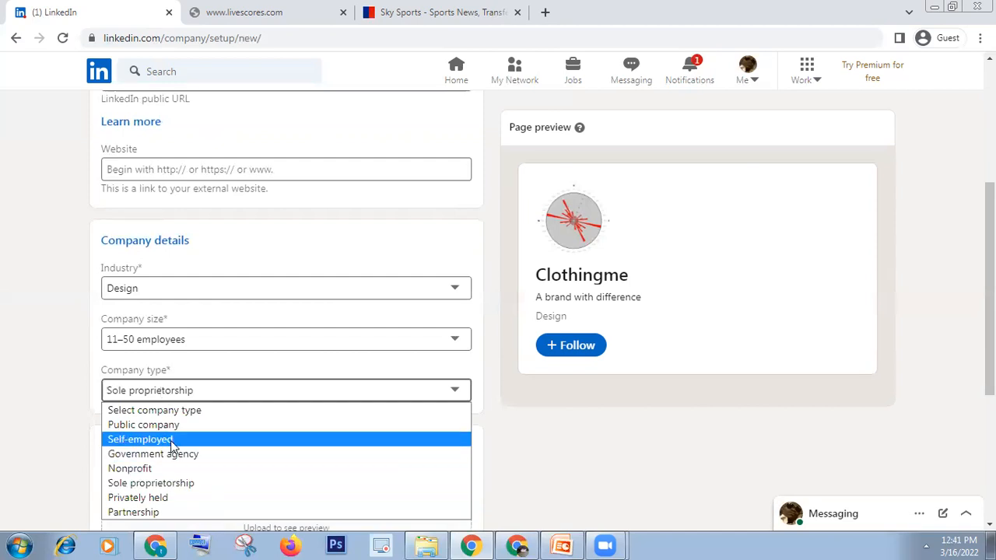
pyautogui.click(184, 484)
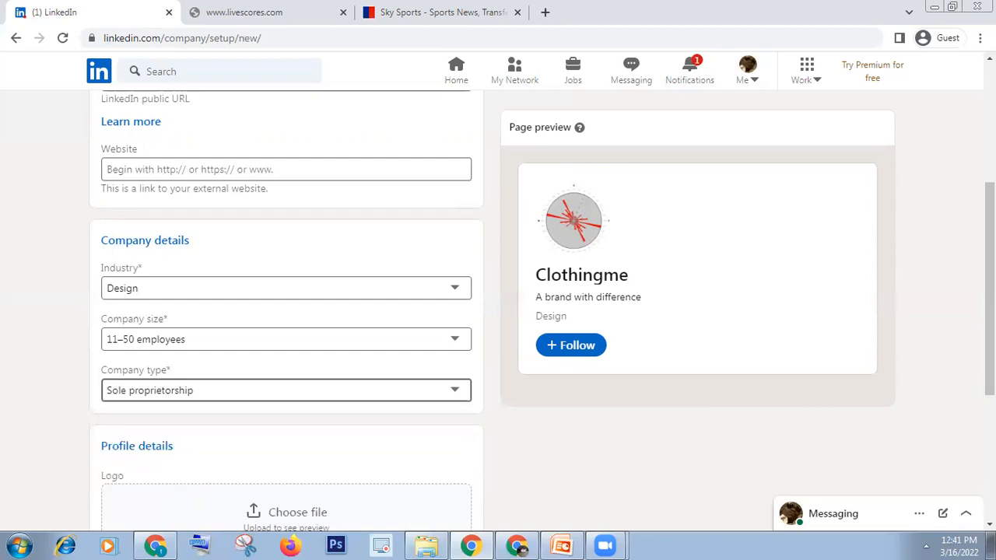
pyautogui.scroll(1, 498, 312)
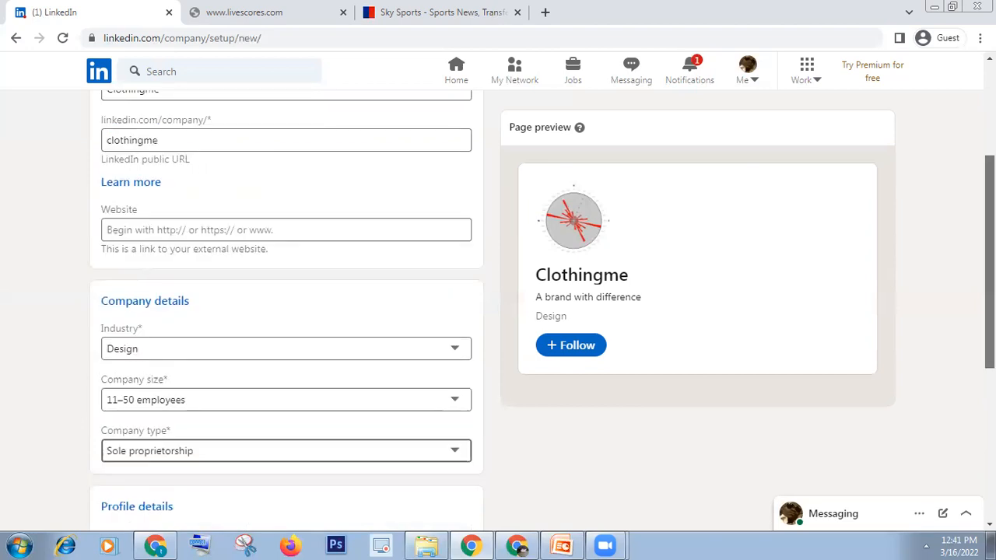
# Upload the 'STRIKE AND DIP STEREO PLOT' image as the company logo.
pyautogui.scroll(-3, 498, 312)
pyautogui.scroll(-1, 594, 382)
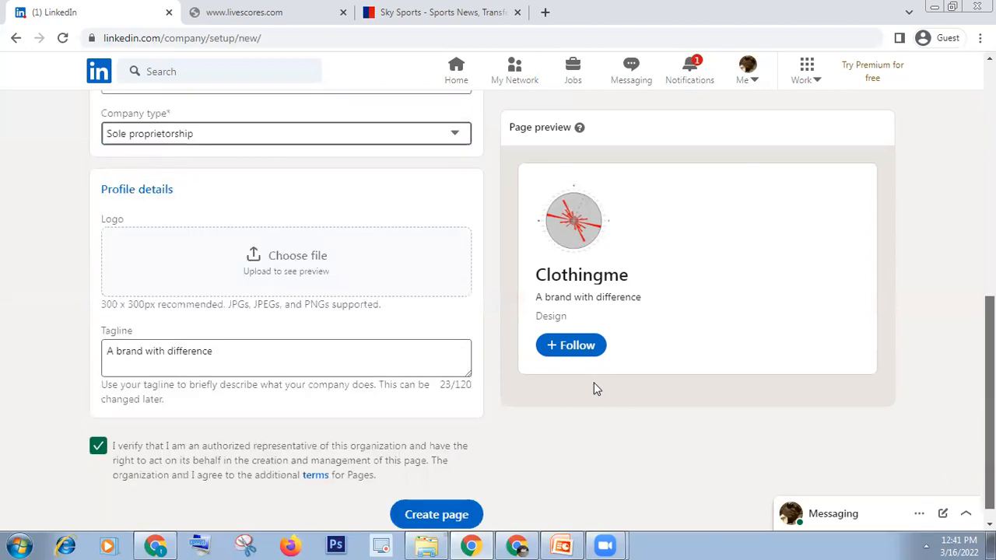
pyautogui.click(262, 272)
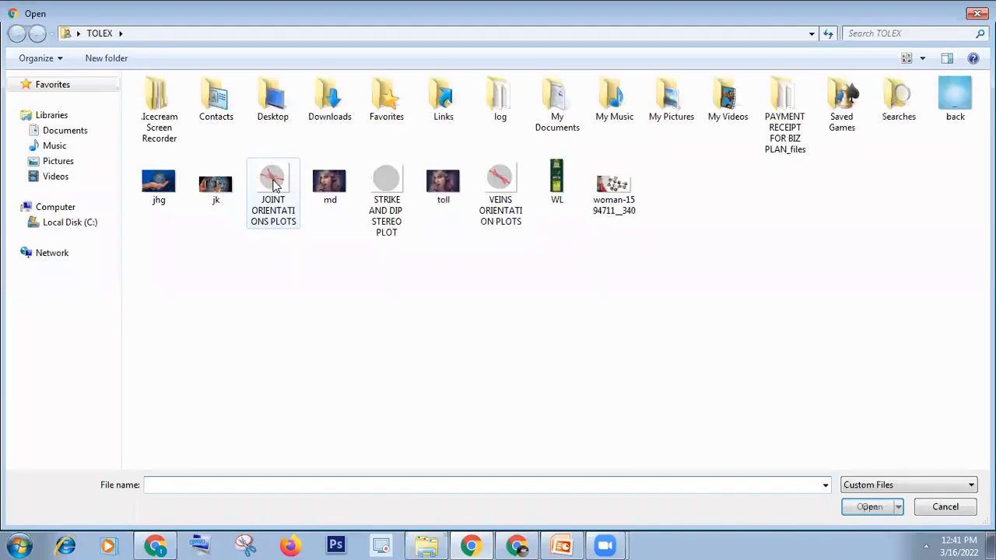
pyautogui.click(274, 183)
pyautogui.click(390, 190)
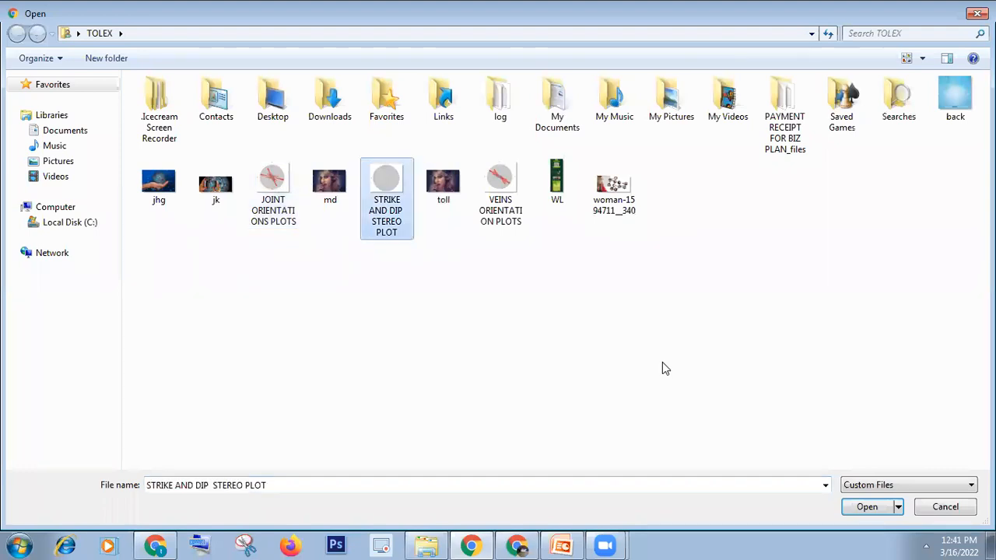
pyautogui.press('Return')
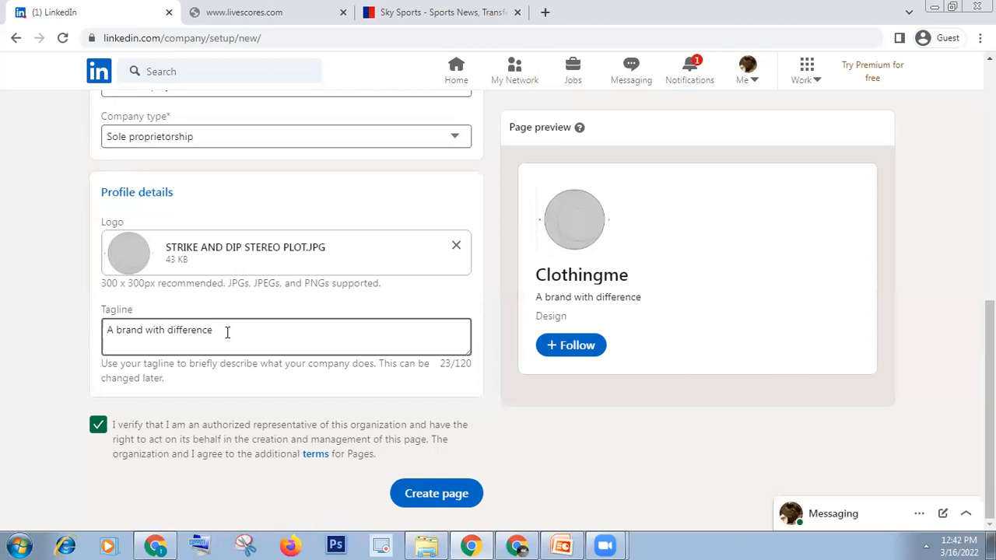
# Re-tick the authorized-representative checkbox and submit Create page twice, which returns an error.
pyautogui.click(96, 431)
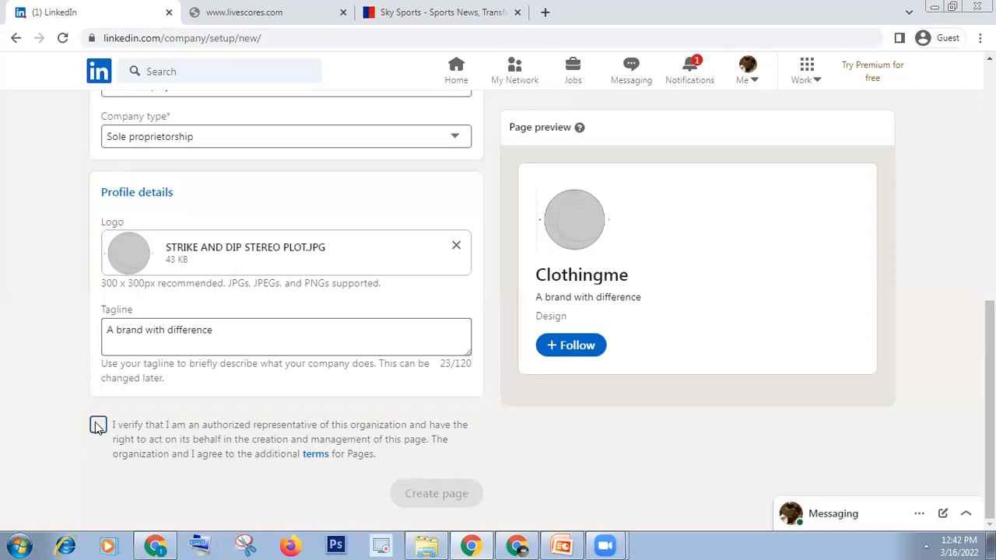
pyautogui.click(97, 426)
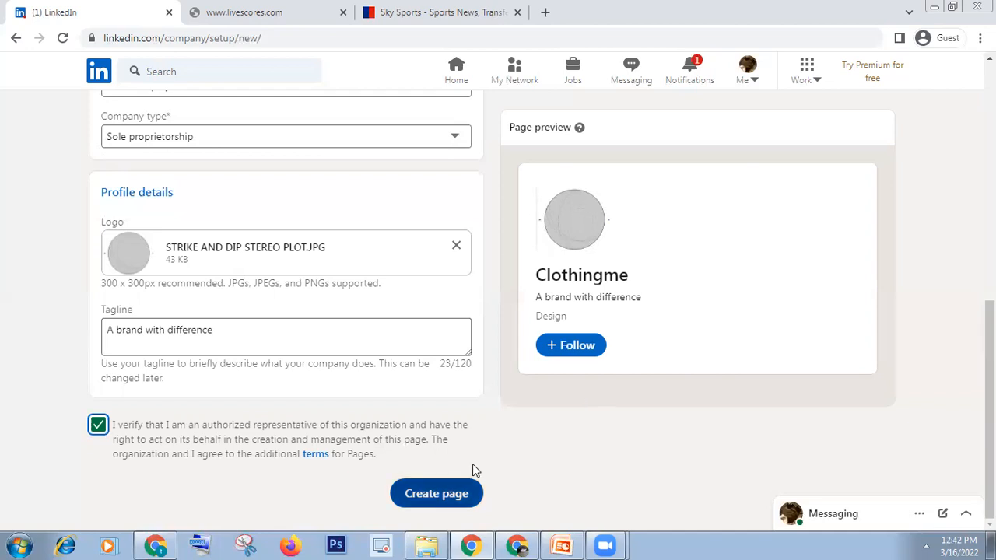
pyautogui.click(461, 490)
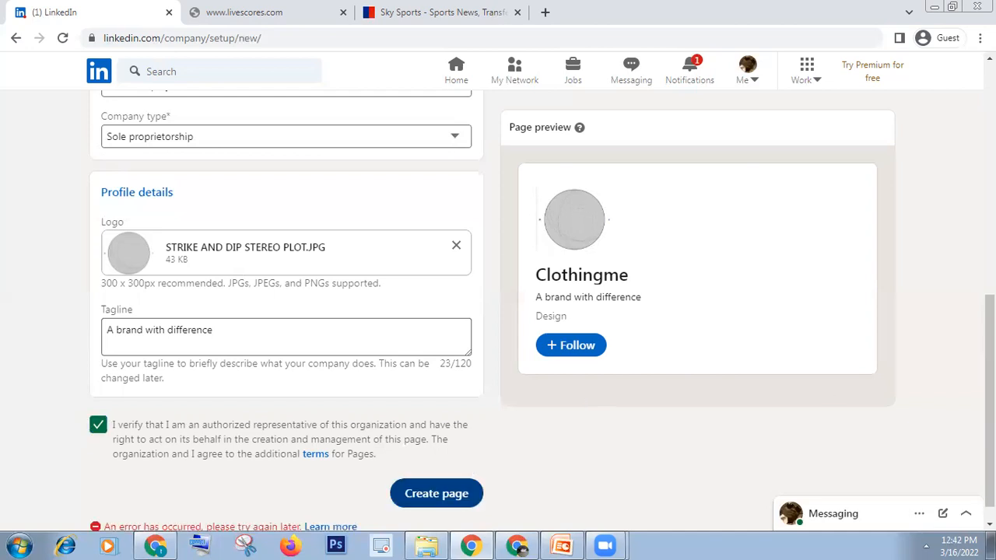
pyautogui.scroll(-1, 565, 408)
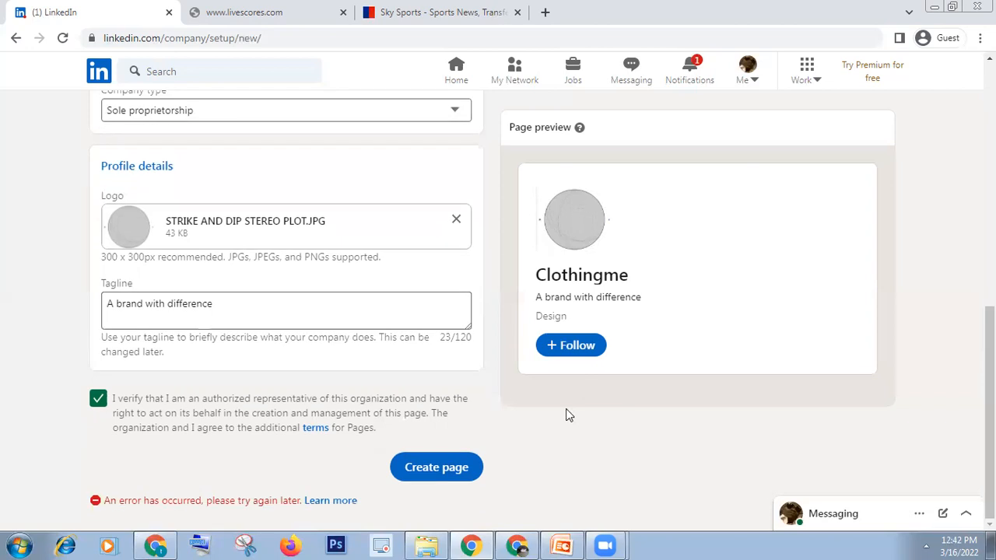
pyautogui.press('Return')
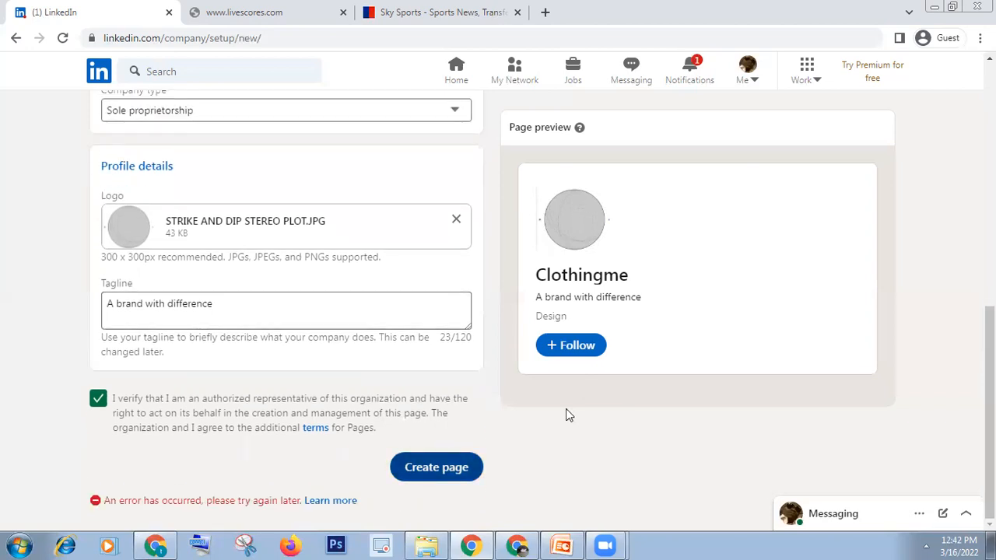
pyautogui.press('Return')
pyautogui.press('Return')
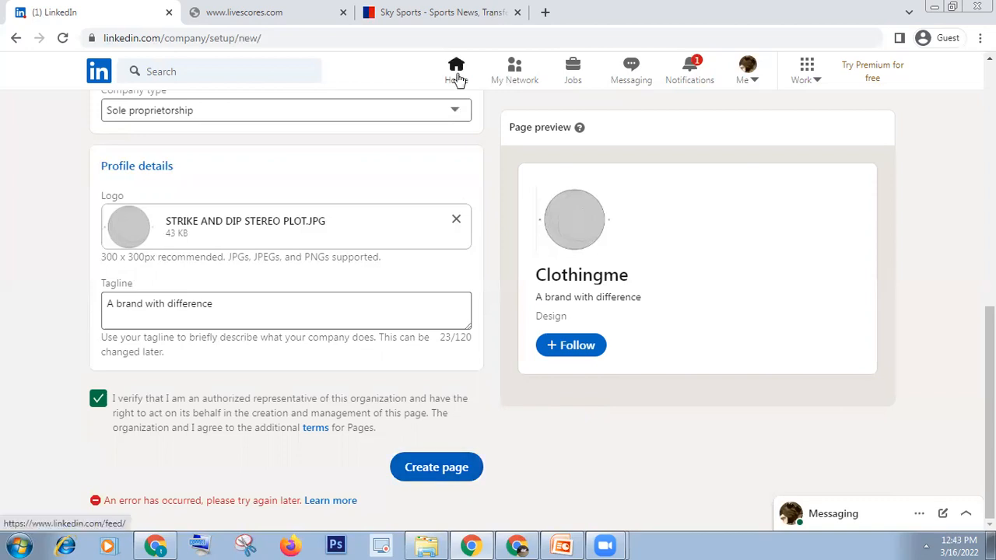
# Return to the LinkedIn home feed and switch to the 'Presentation linkedIn' PowerPoint slide.
pyautogui.click(457, 72)
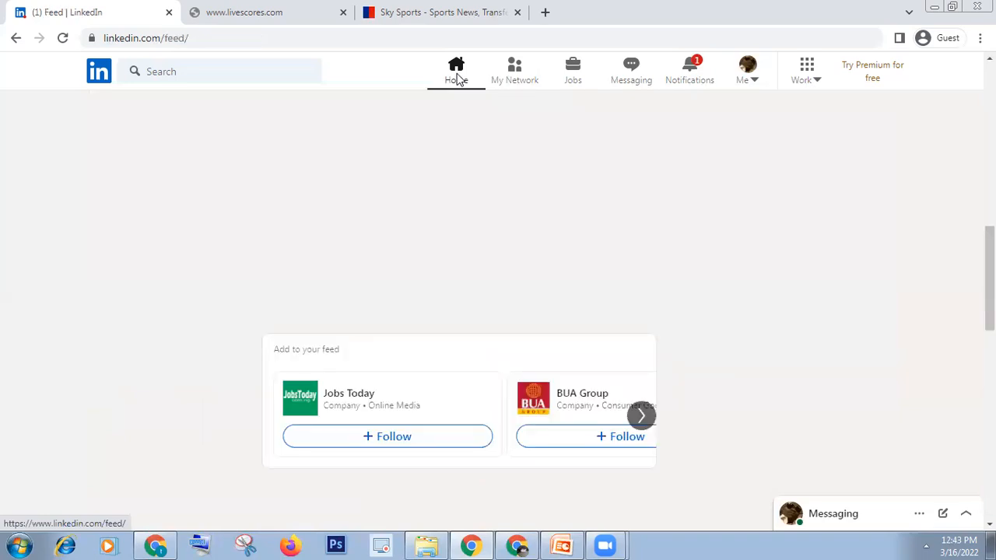
pyautogui.click(933, 6)
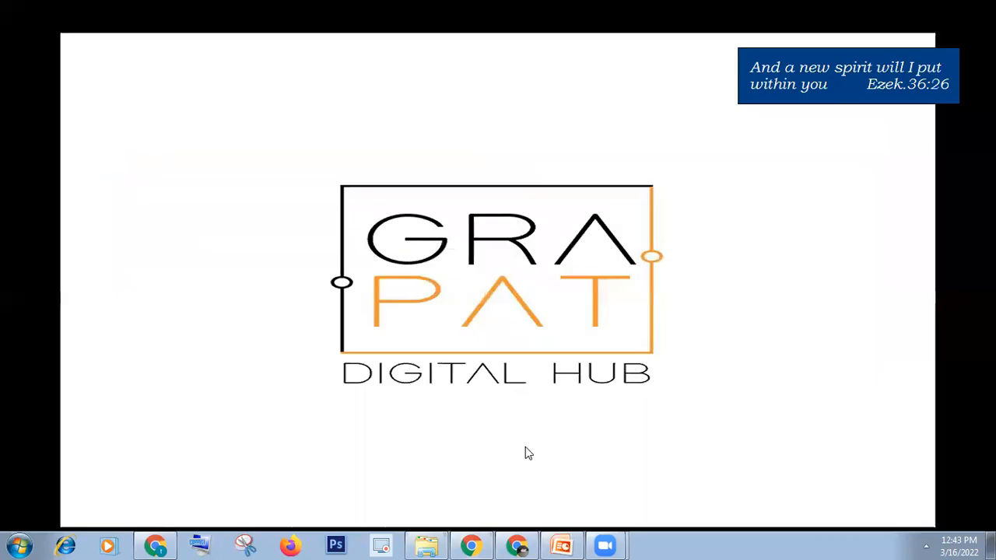
pyautogui.click(562, 545)
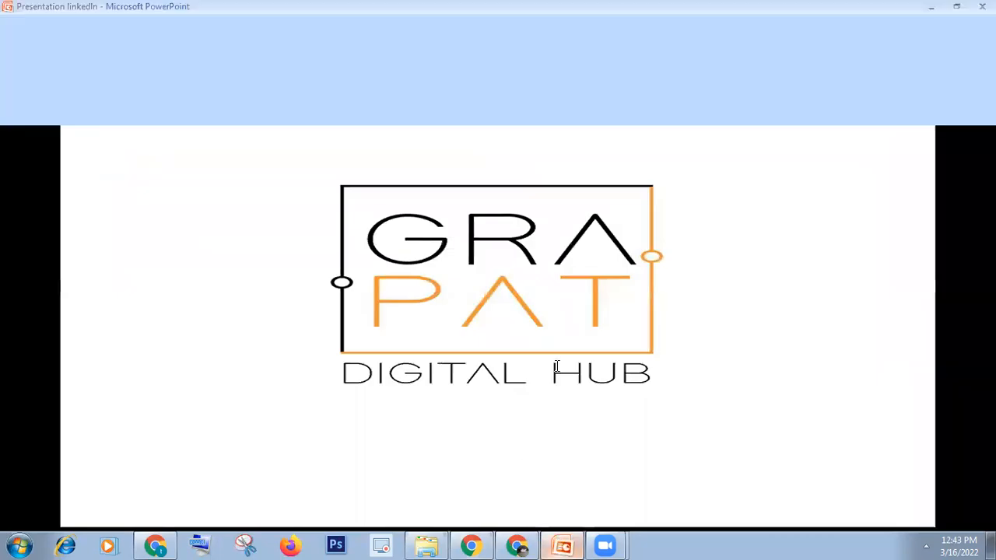